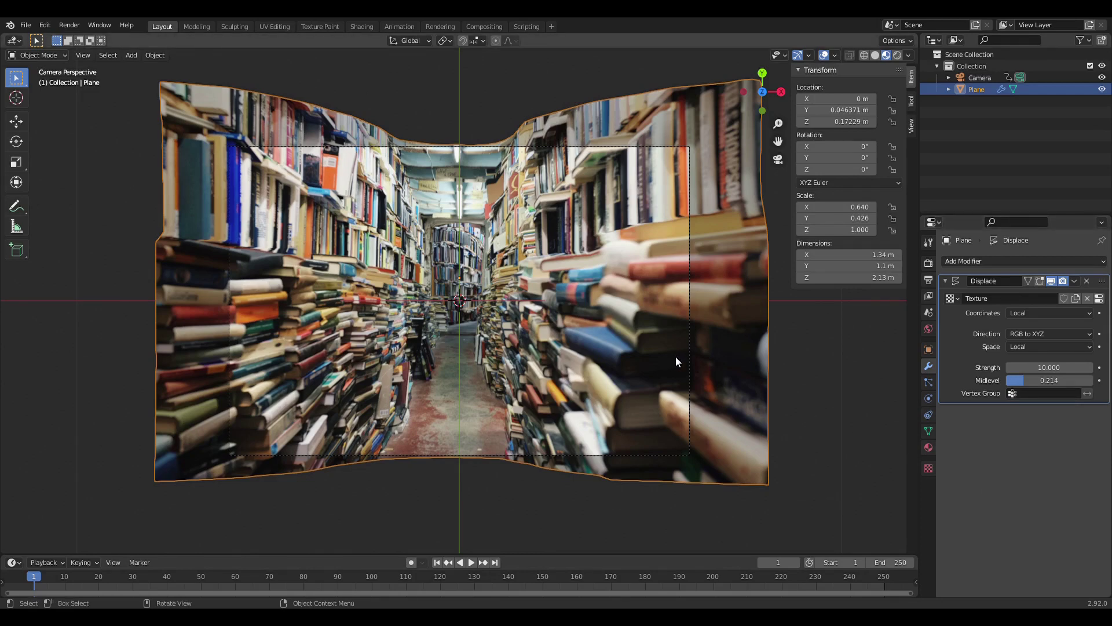
pyautogui.press('space')
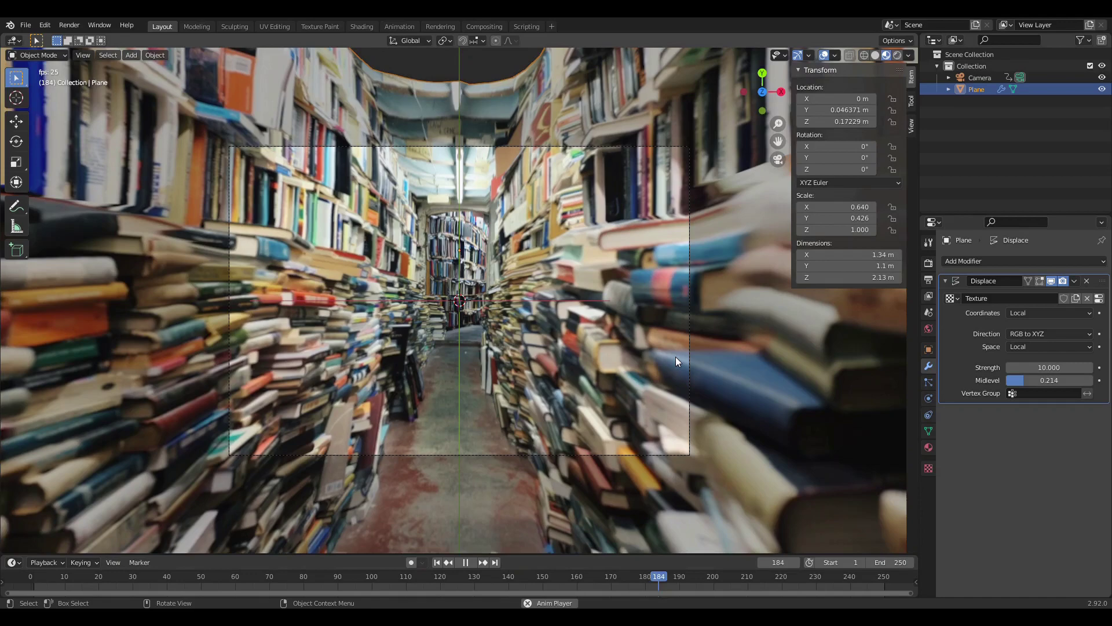
pyautogui.press('space')
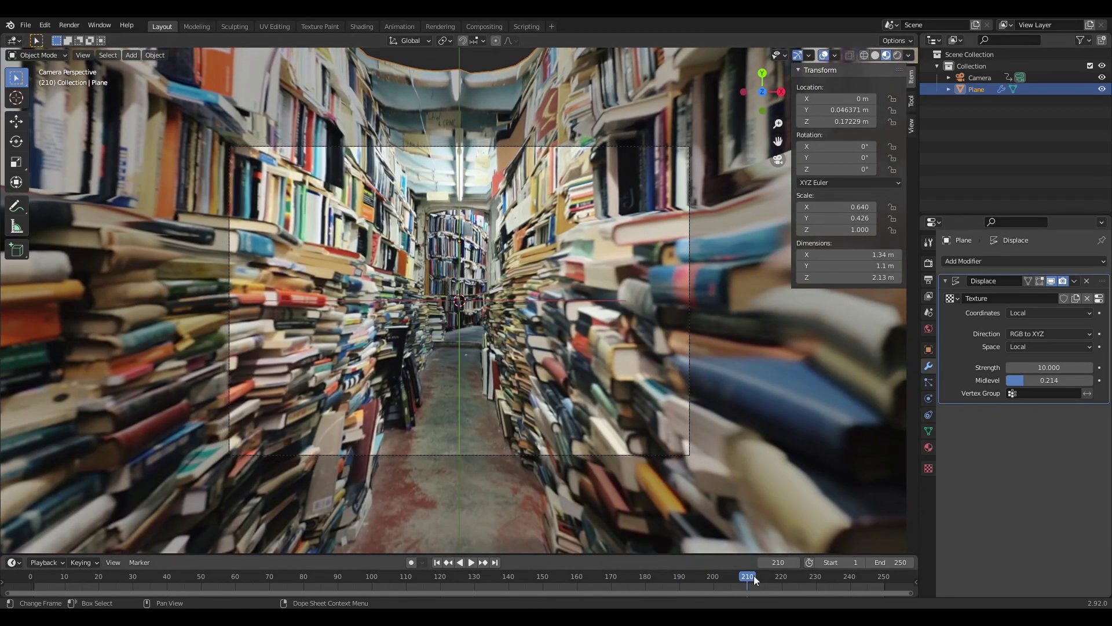
pyautogui.moveTo(754, 576); pyautogui.dragTo(34, 579)
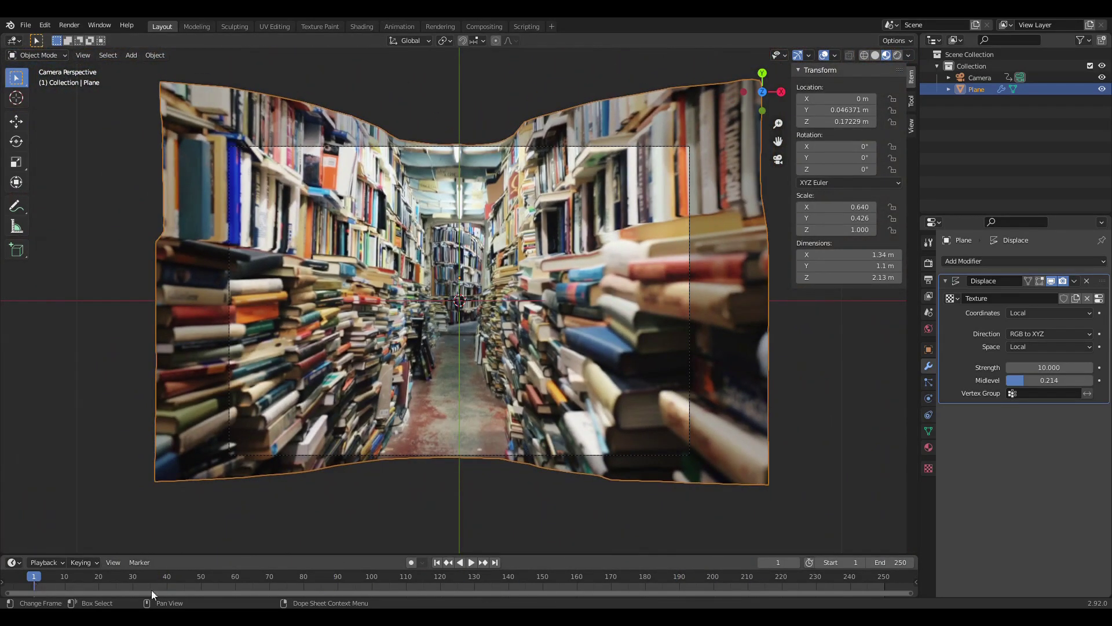
pyautogui.click(1060, 261)
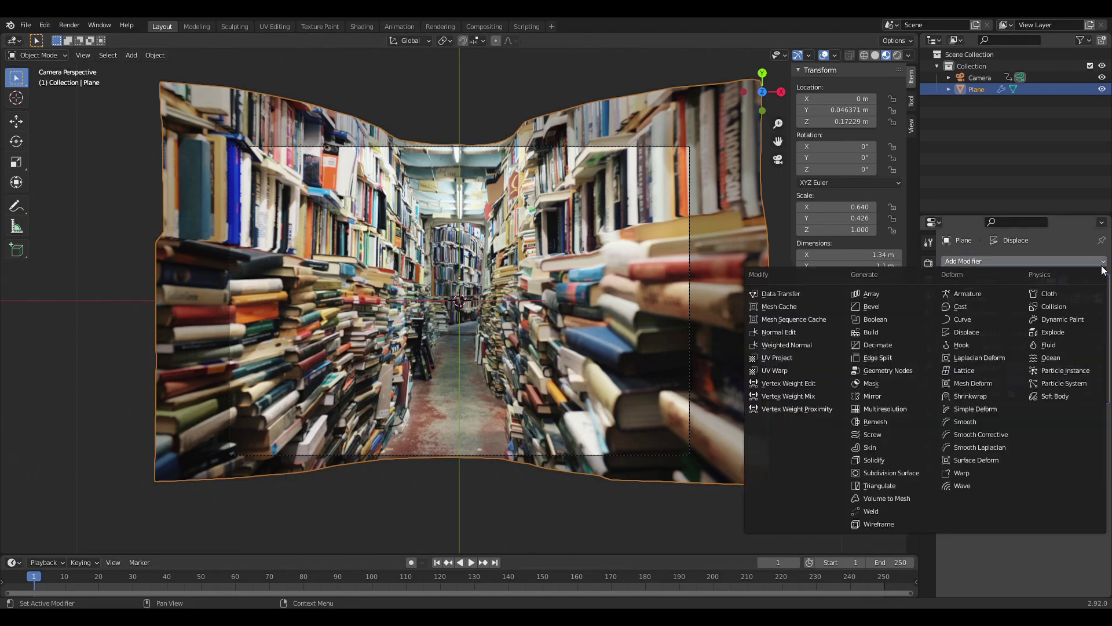
pyautogui.click(891, 474)
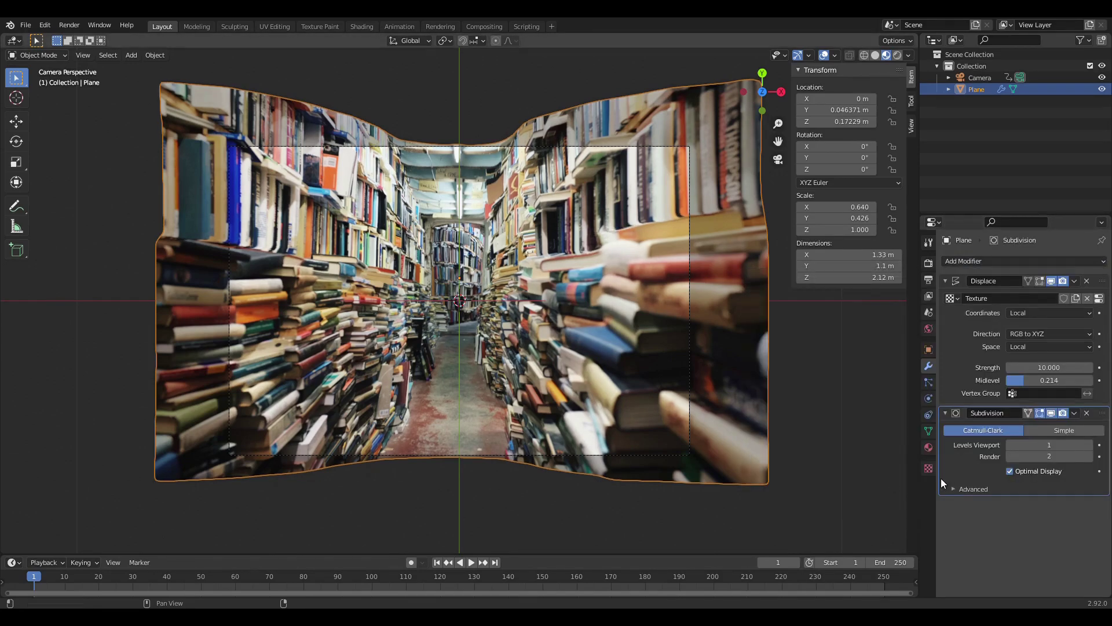
pyautogui.click(1059, 429)
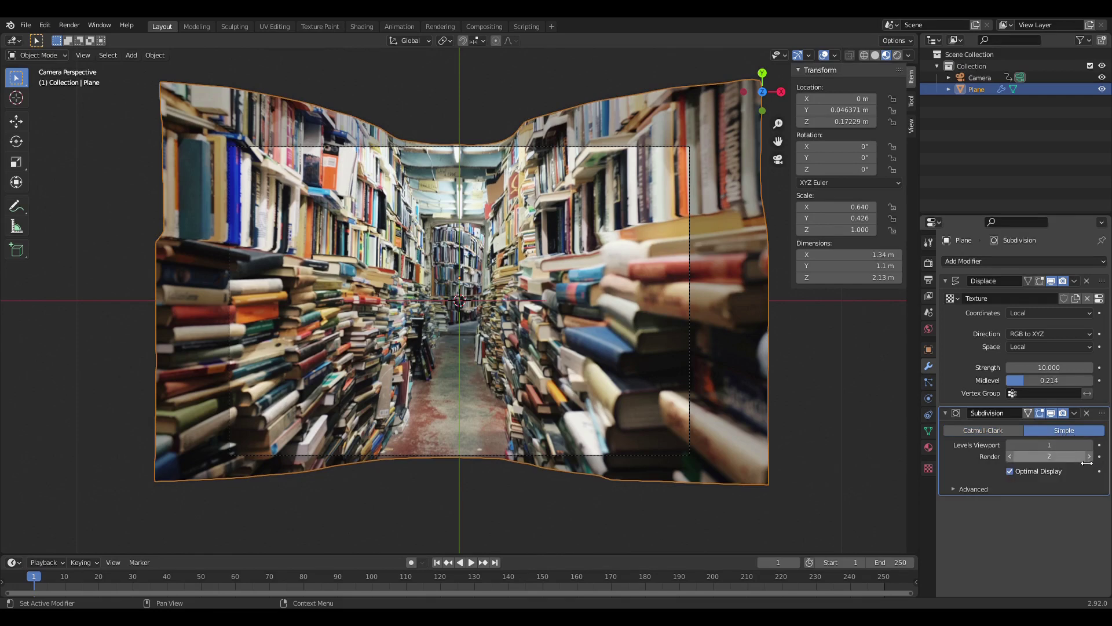
pyautogui.click(1074, 413)
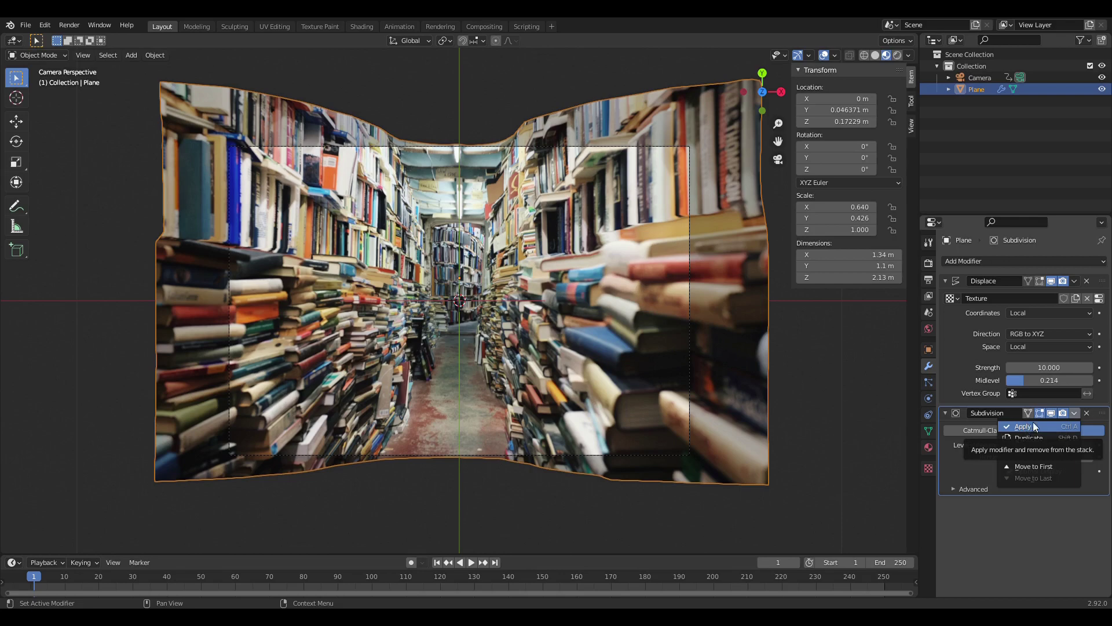
pyautogui.click(1087, 413)
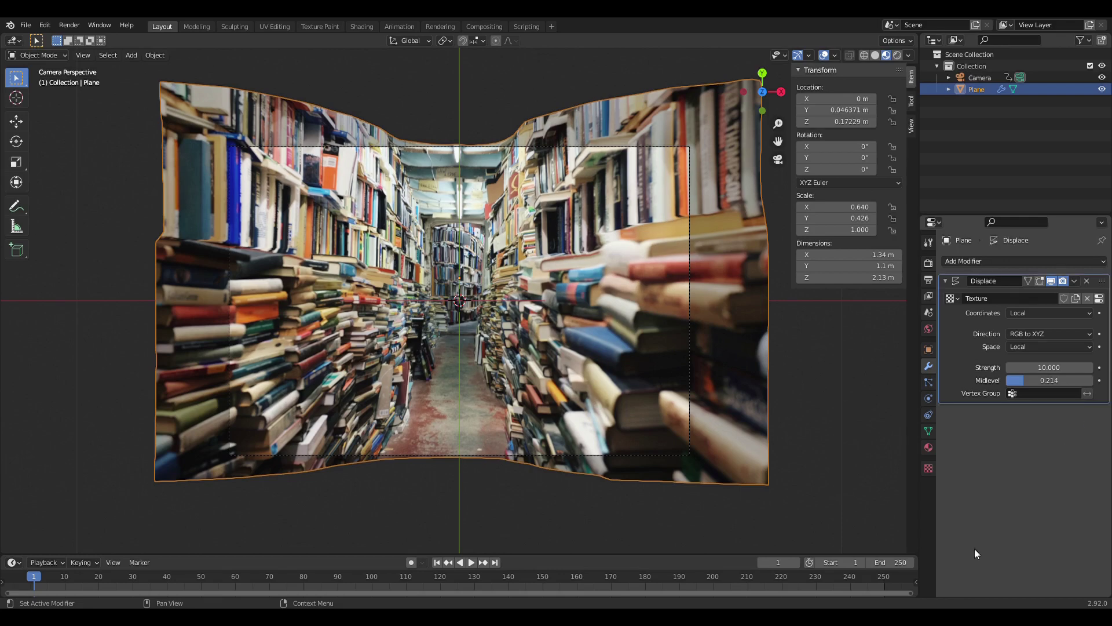
pyautogui.click(1101, 262)
pyautogui.click(1100, 262)
pyautogui.click(1046, 260)
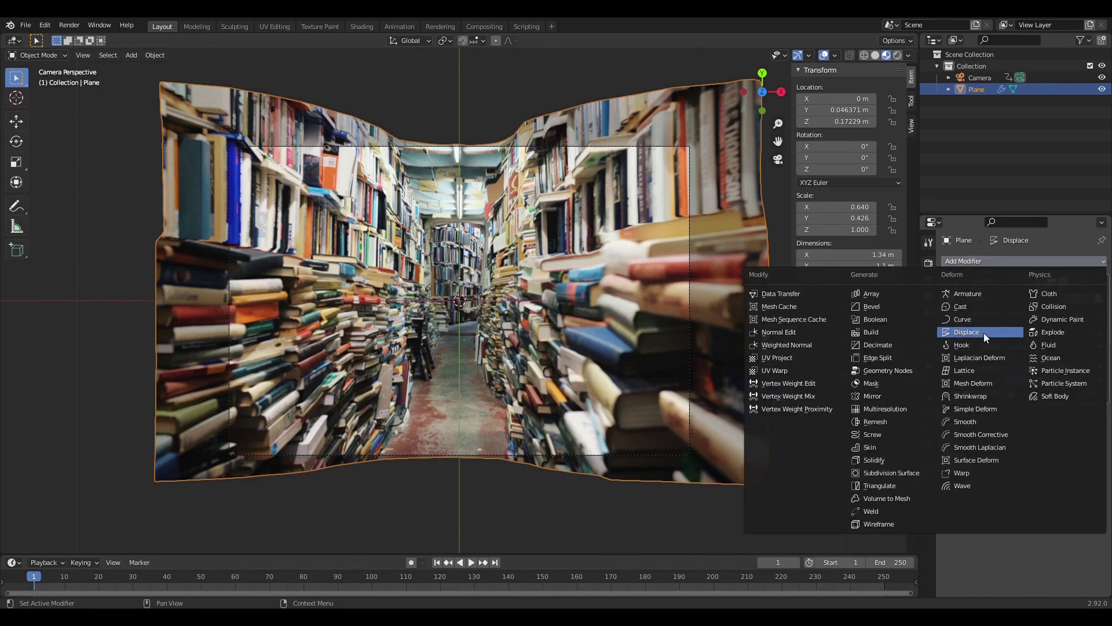
pyautogui.click(1100, 264)
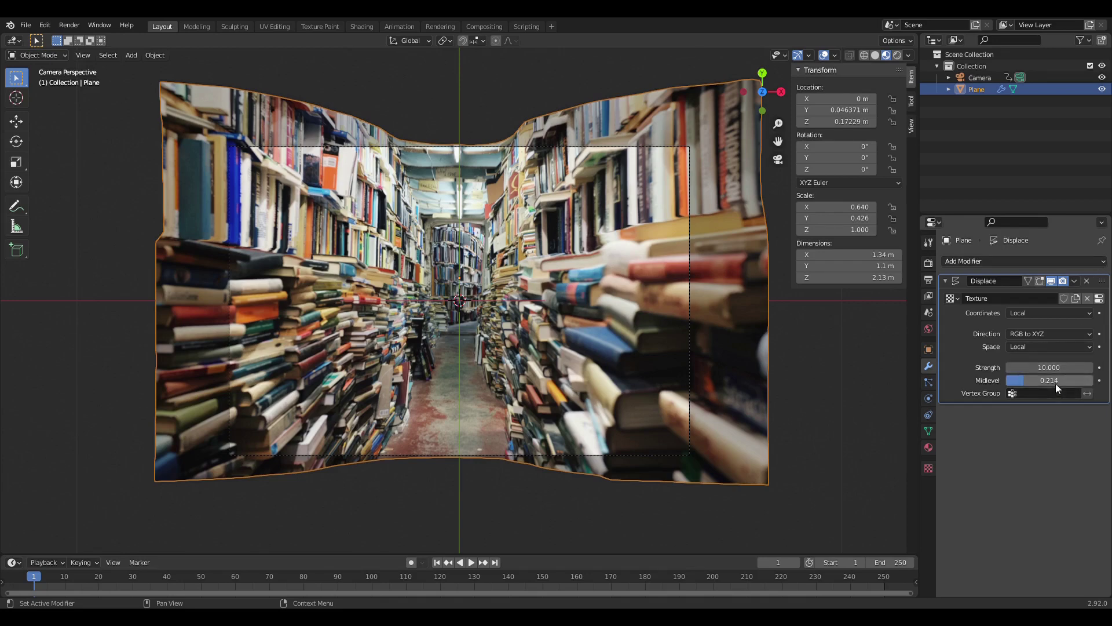
pyautogui.click(1099, 298)
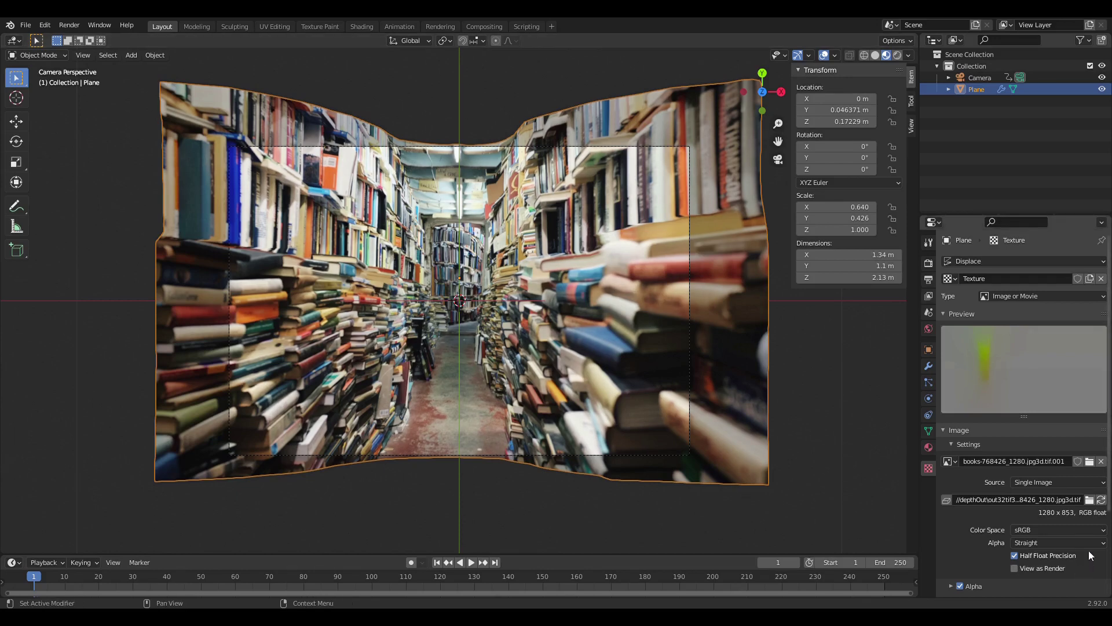
pyautogui.scroll(-3, 1013, 533)
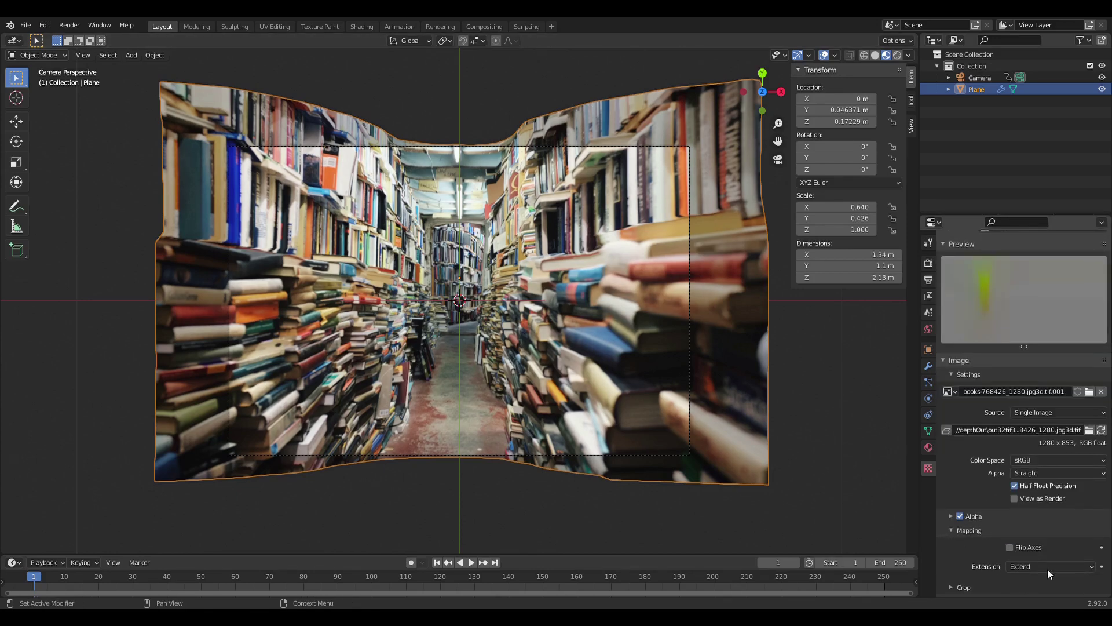
pyautogui.click(929, 366)
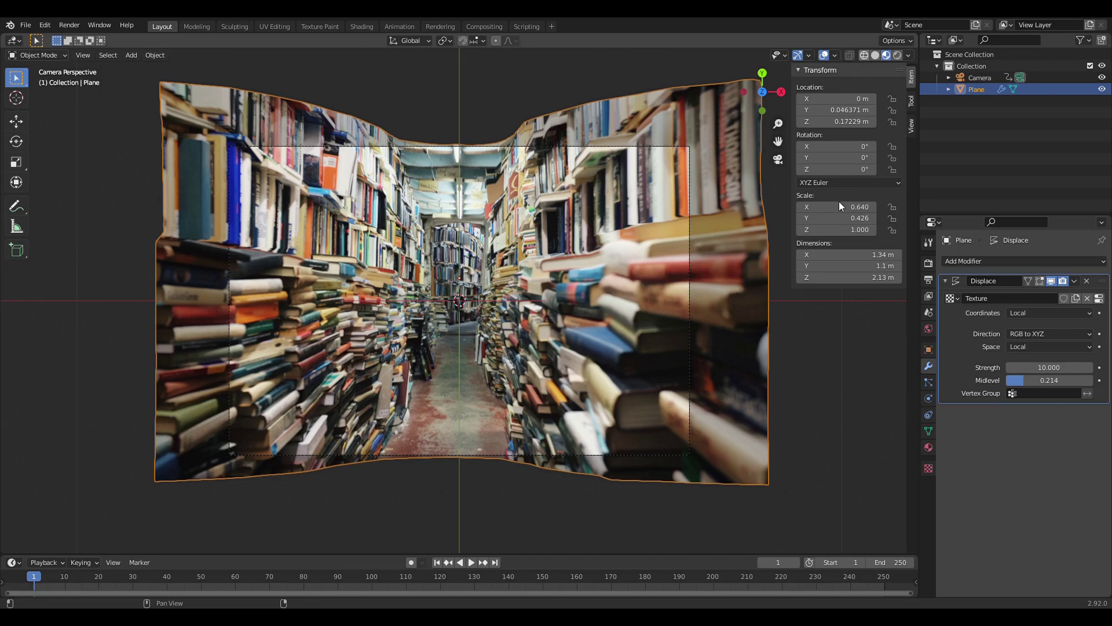
# Inspect the displaced plane's mesh in wireframe, then return to the textured camera view.
pyautogui.click(864, 55)
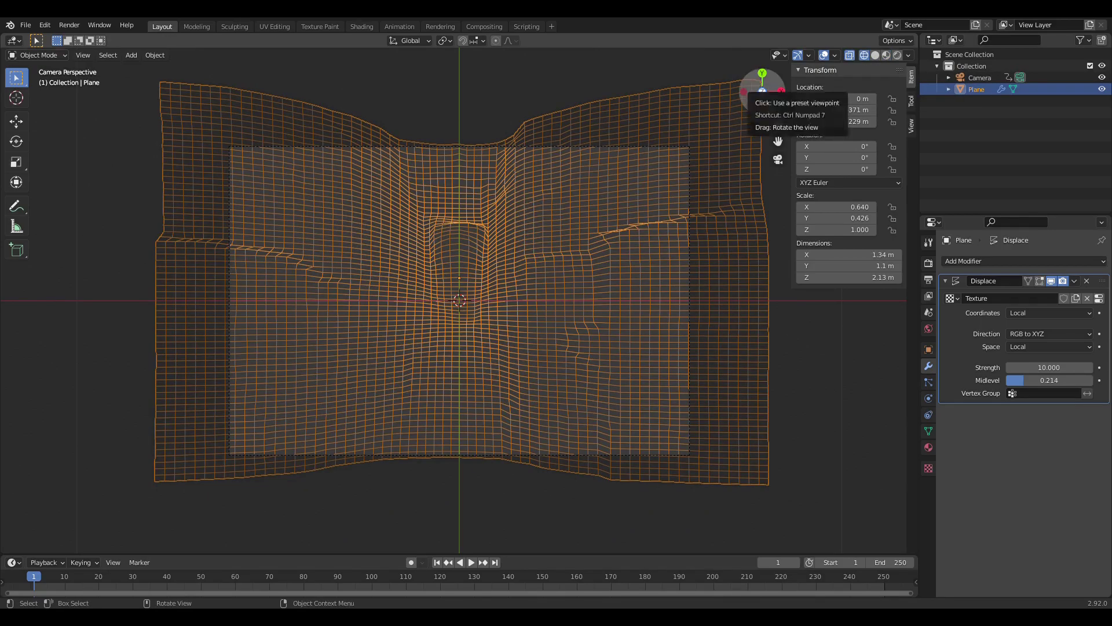
pyautogui.moveTo(760, 93); pyautogui.dragTo(405, 257)
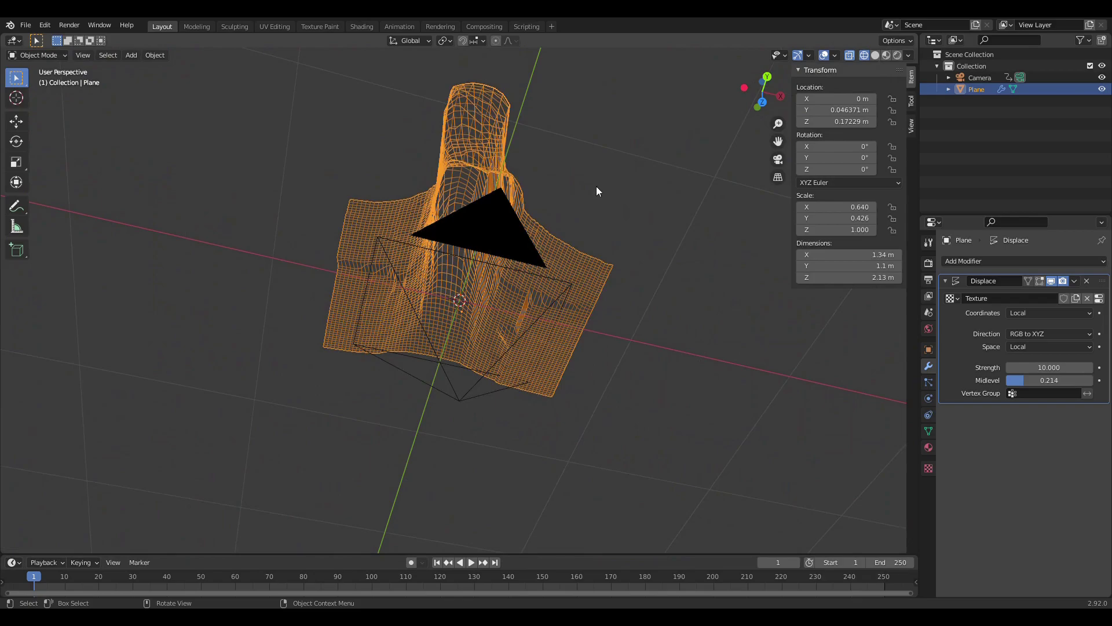
pyautogui.moveTo(762, 93); pyautogui.dragTo(763, 200)
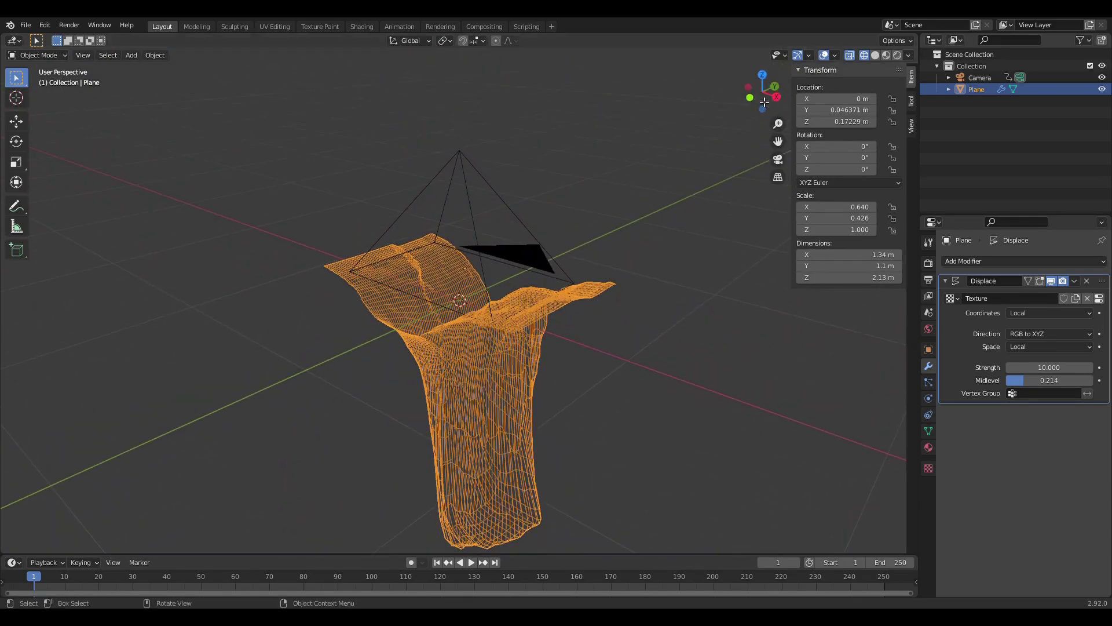
pyautogui.click(887, 55)
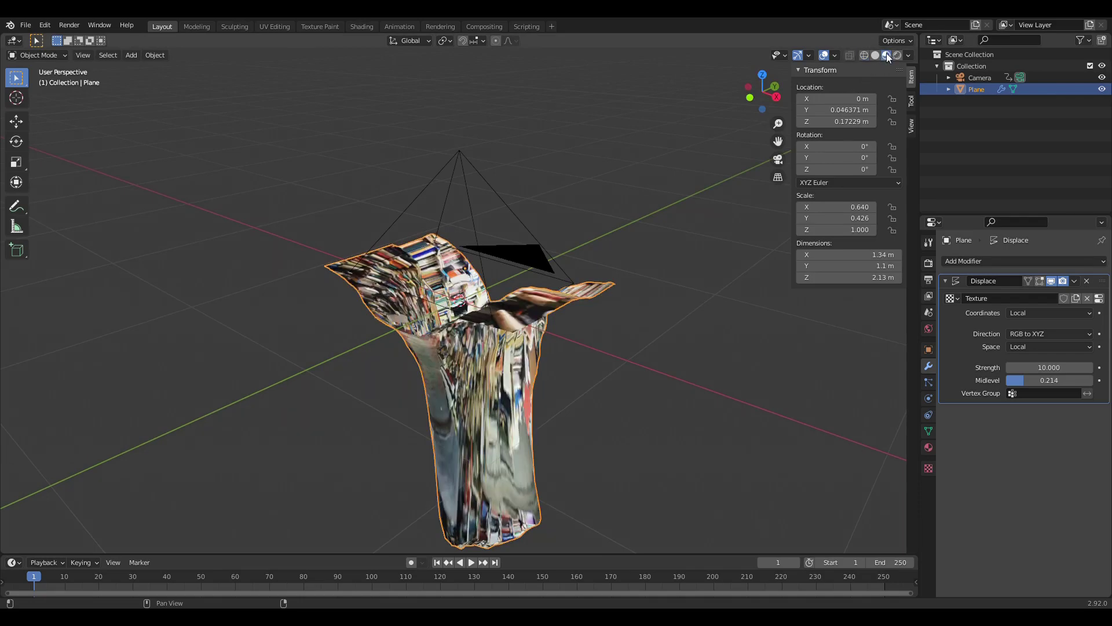
pyautogui.click(778, 160)
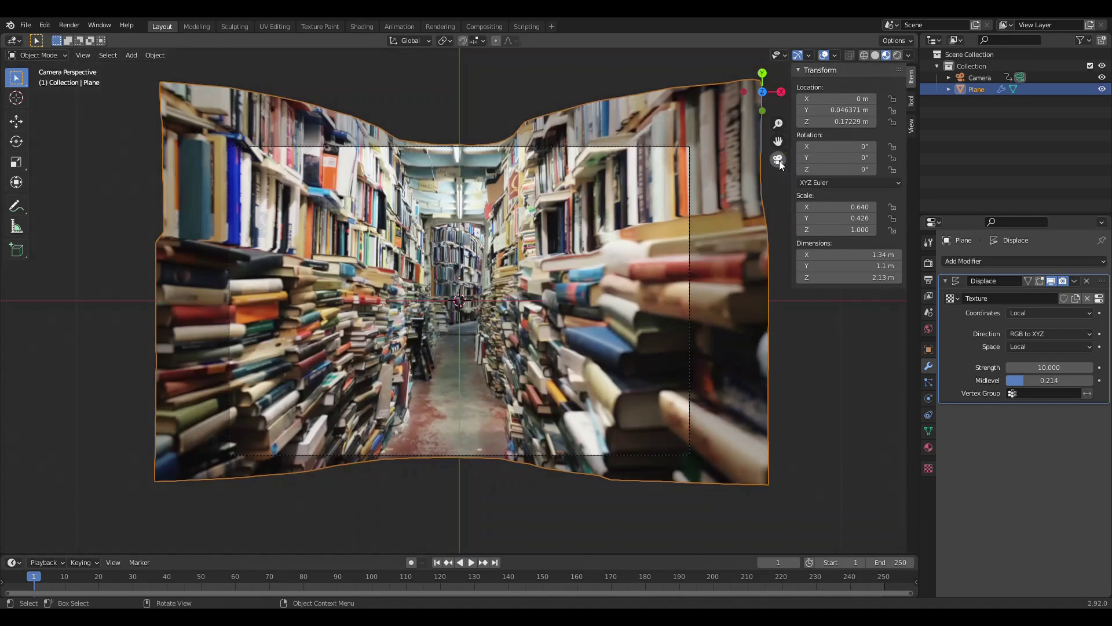
# In the Shading workspace, review the plane's image-and-emission nodes and the Standard colour management settings.
pyautogui.click(368, 27)
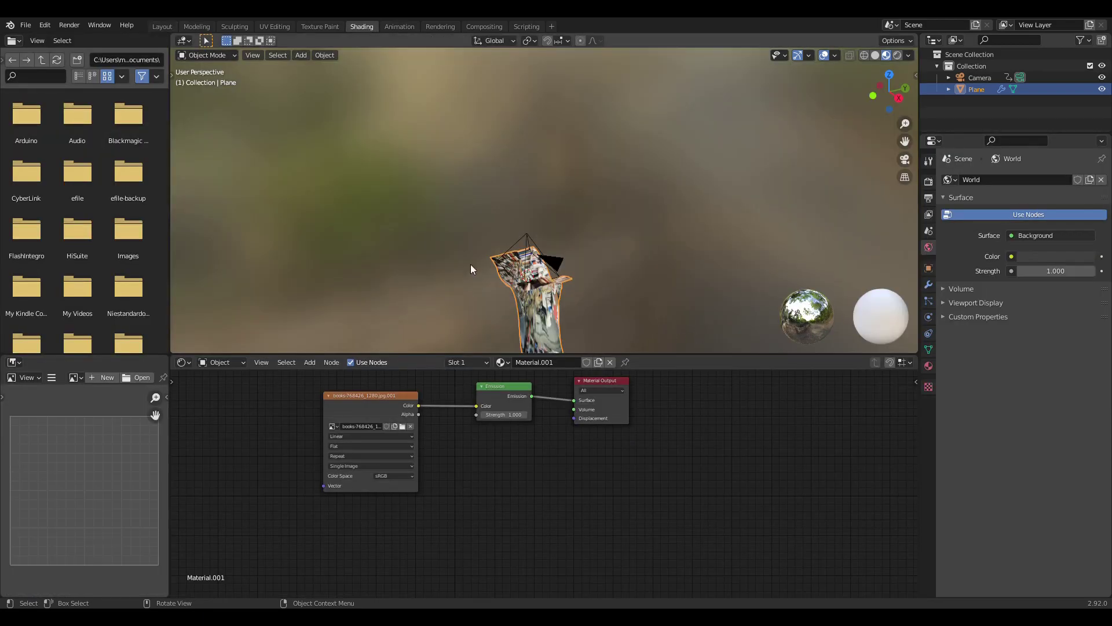
pyautogui.moveTo(595, 240); pyautogui.dragTo(634, 127, button='middle')
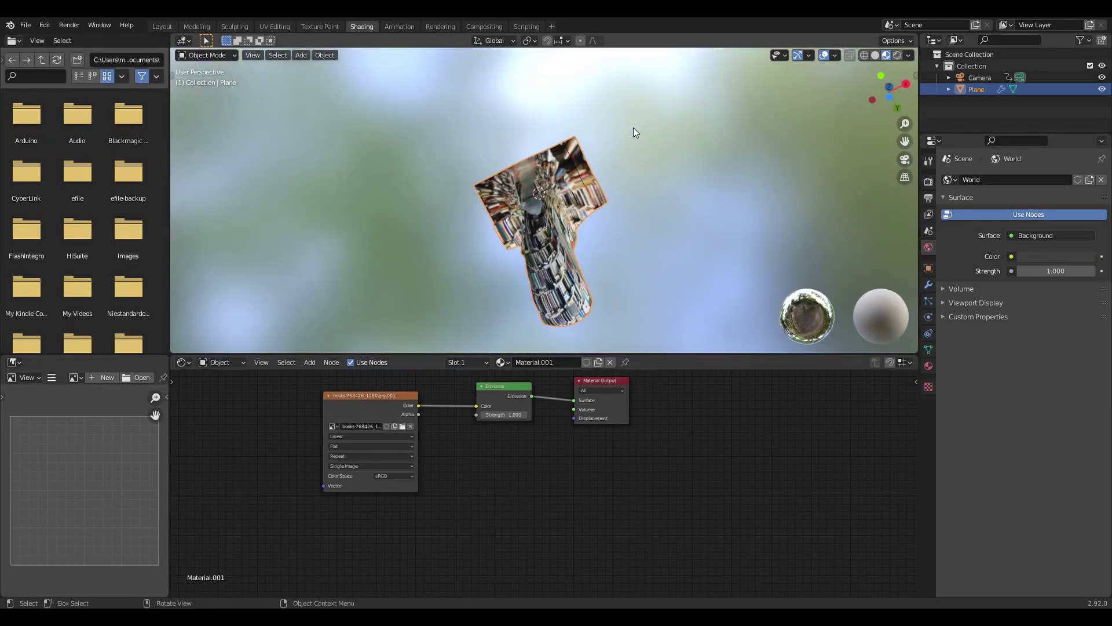
pyautogui.scroll(3, 634, 127)
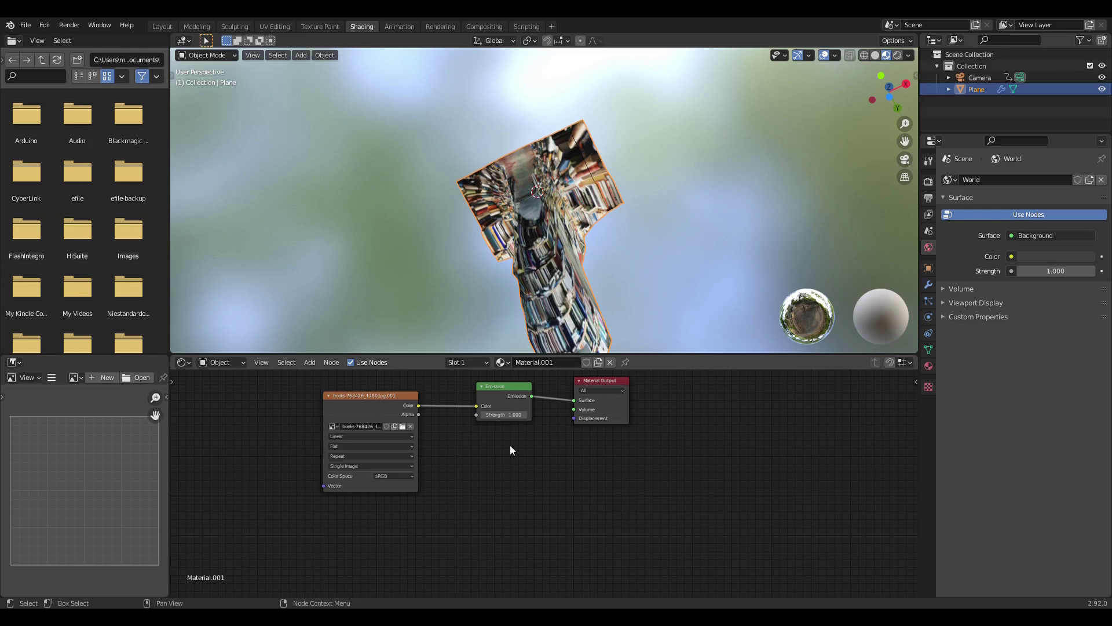
pyautogui.scroll(2, 510, 449)
pyautogui.moveTo(540, 459); pyautogui.dragTo(548, 517, button='middle')
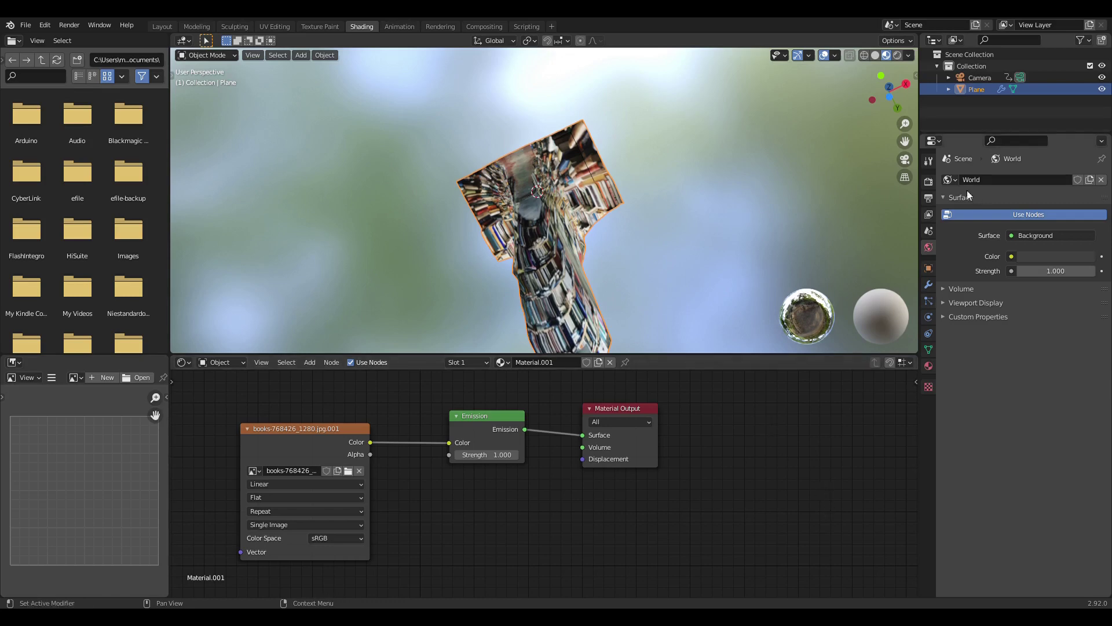
pyautogui.click(929, 181)
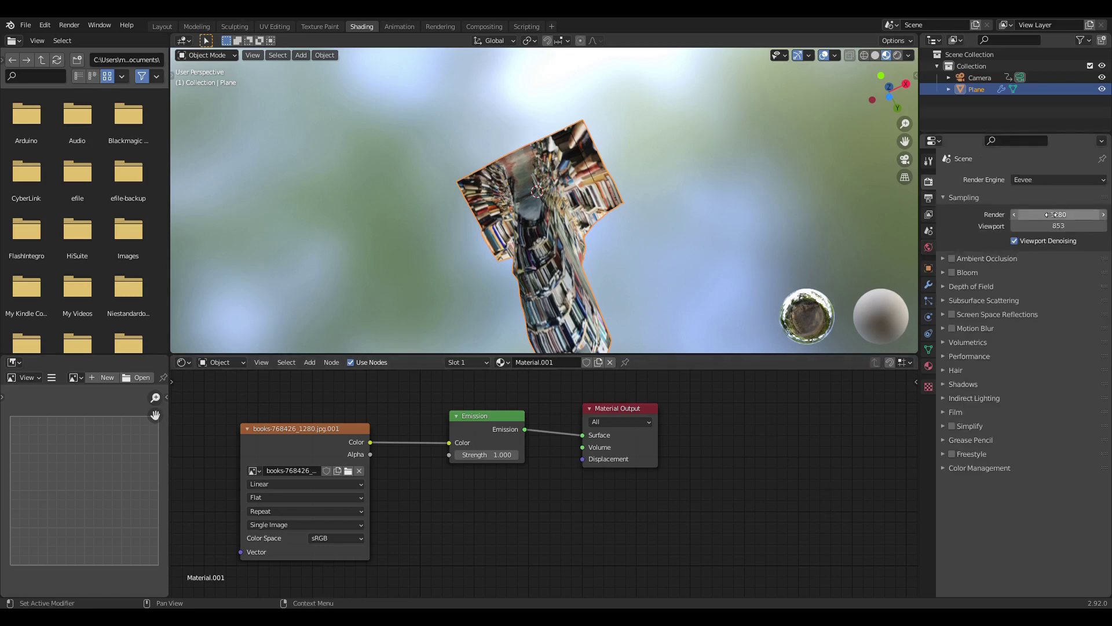
pyautogui.click(942, 465)
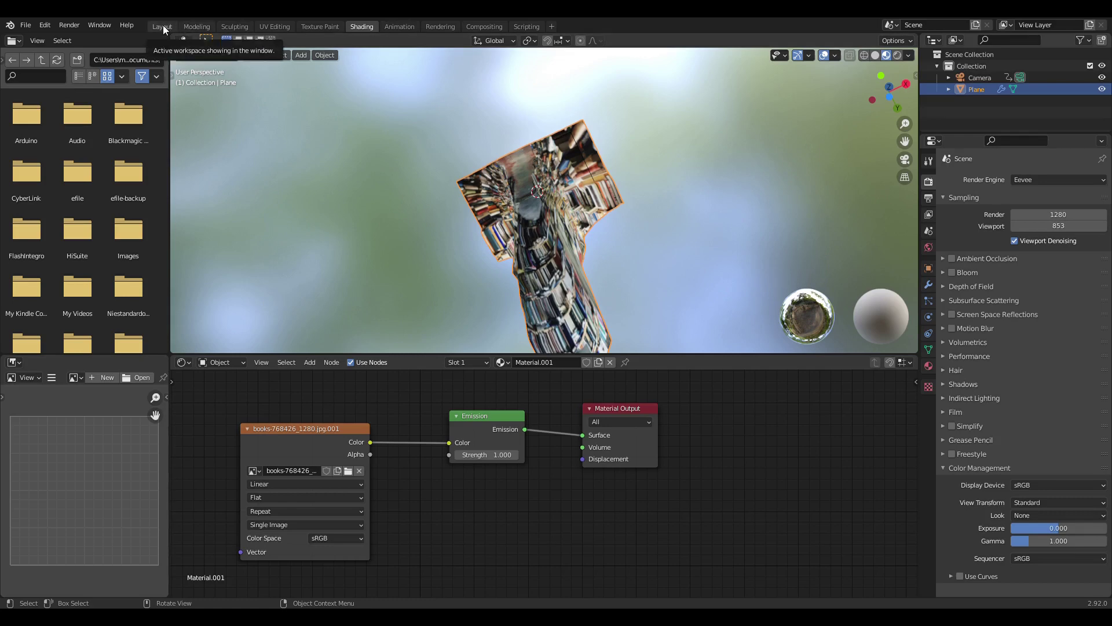
# Back in Layout, select the Camera, then scrub and play the dolly animation, stopping at frame 47.
pyautogui.click(162, 26)
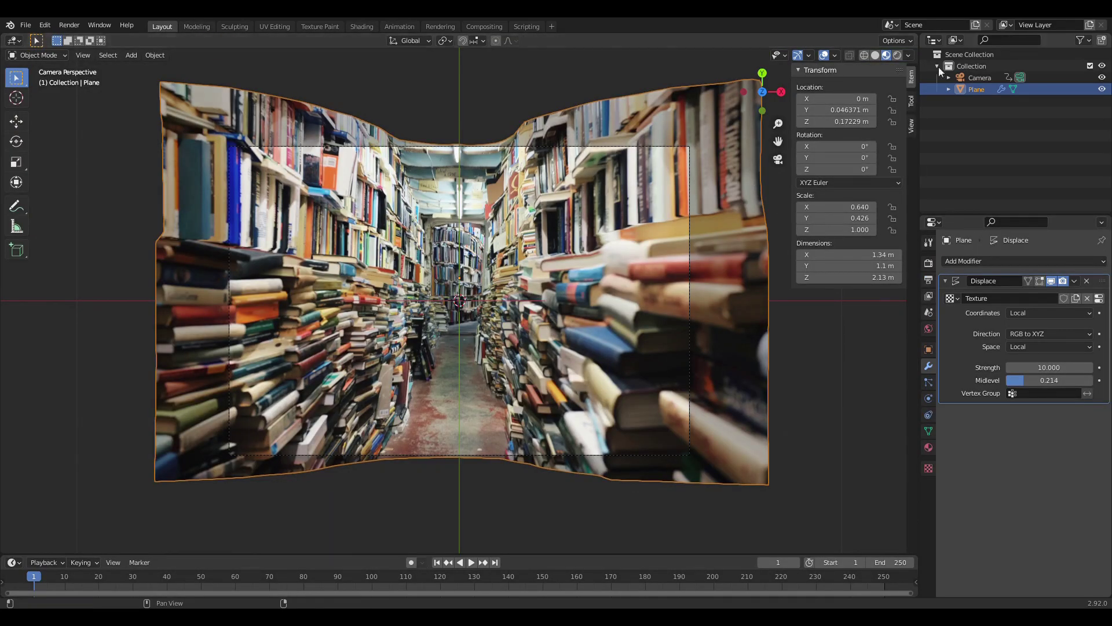
pyautogui.click(978, 78)
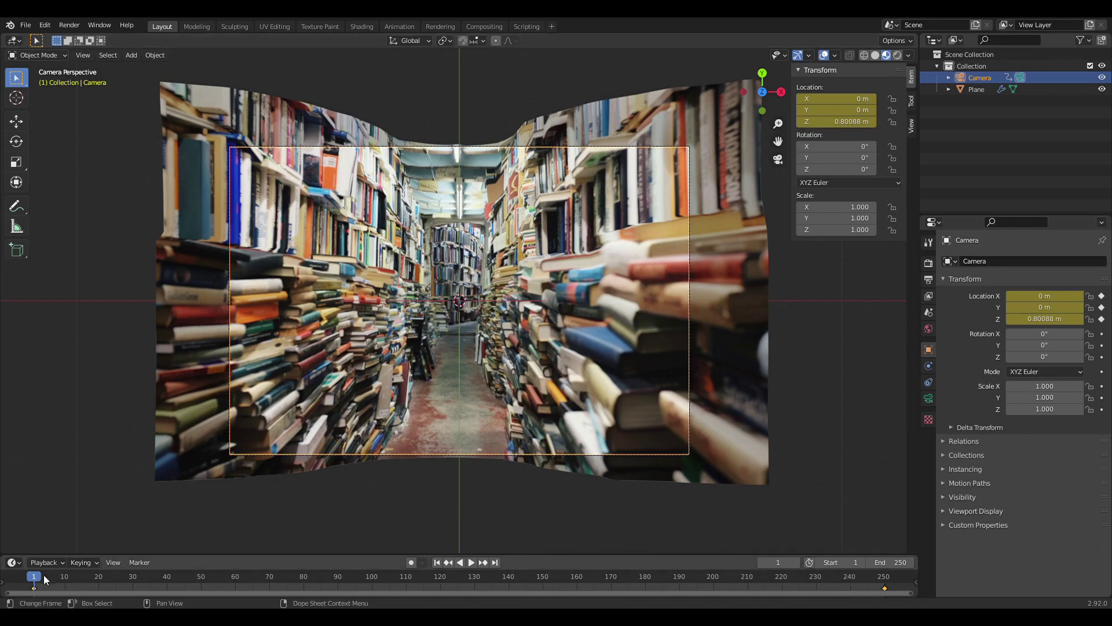
pyautogui.moveTo(40, 576); pyautogui.dragTo(884, 590)
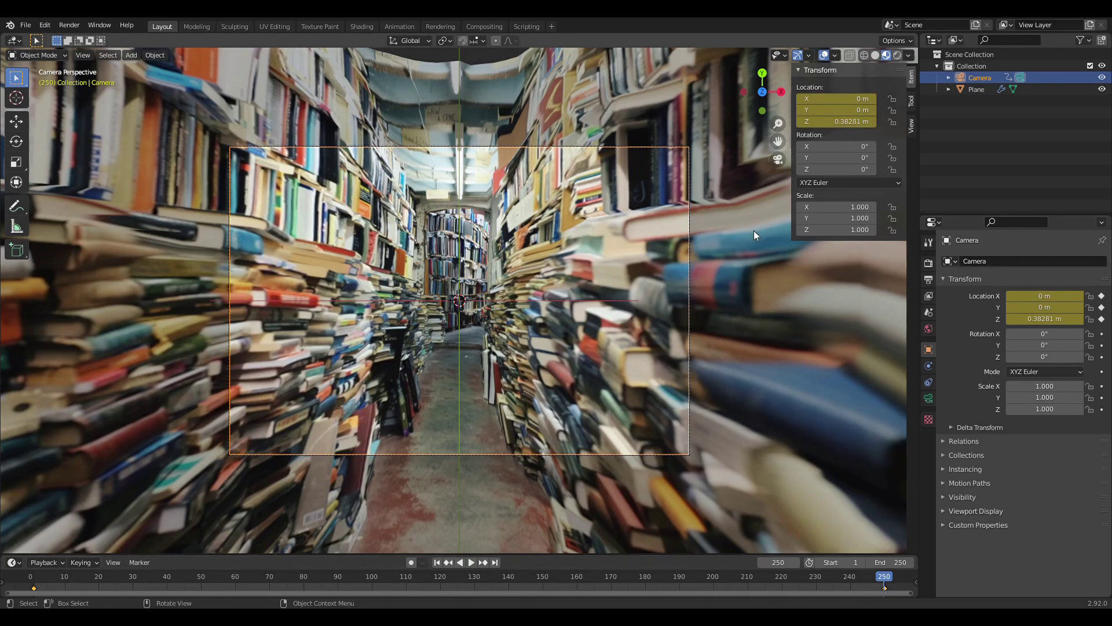
pyautogui.press('space')
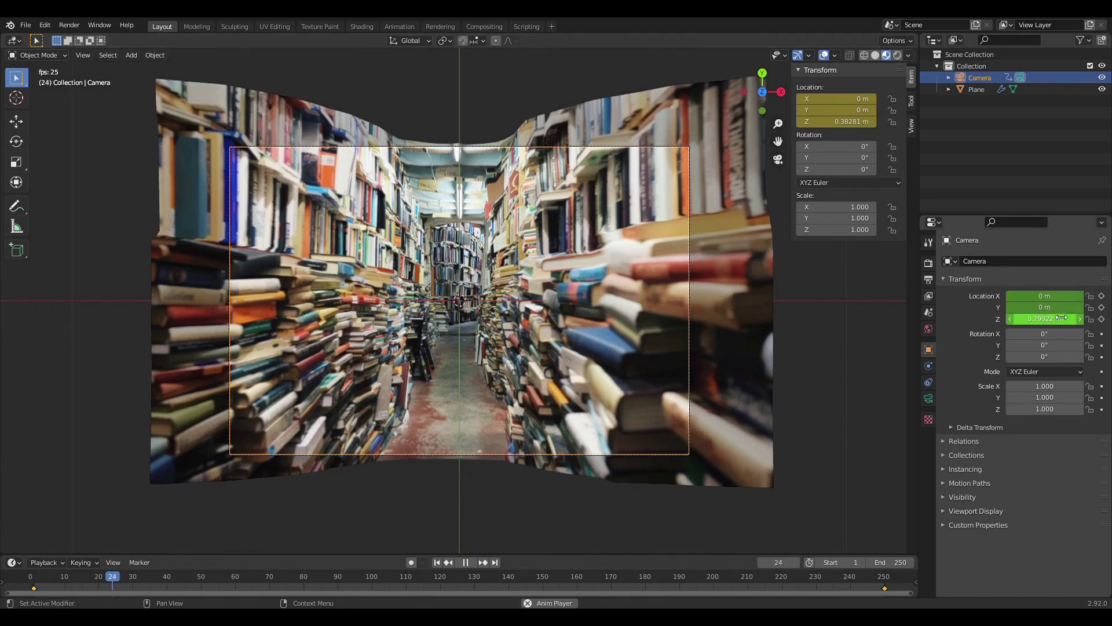
pyautogui.press('space')
pyautogui.click(930, 264)
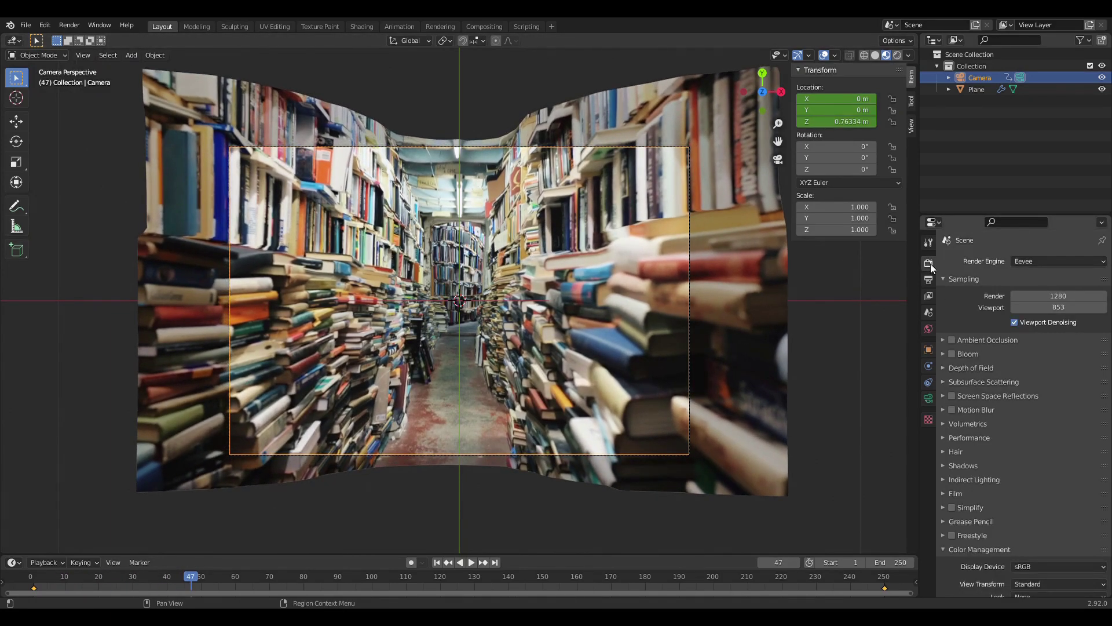
pyautogui.click(929, 280)
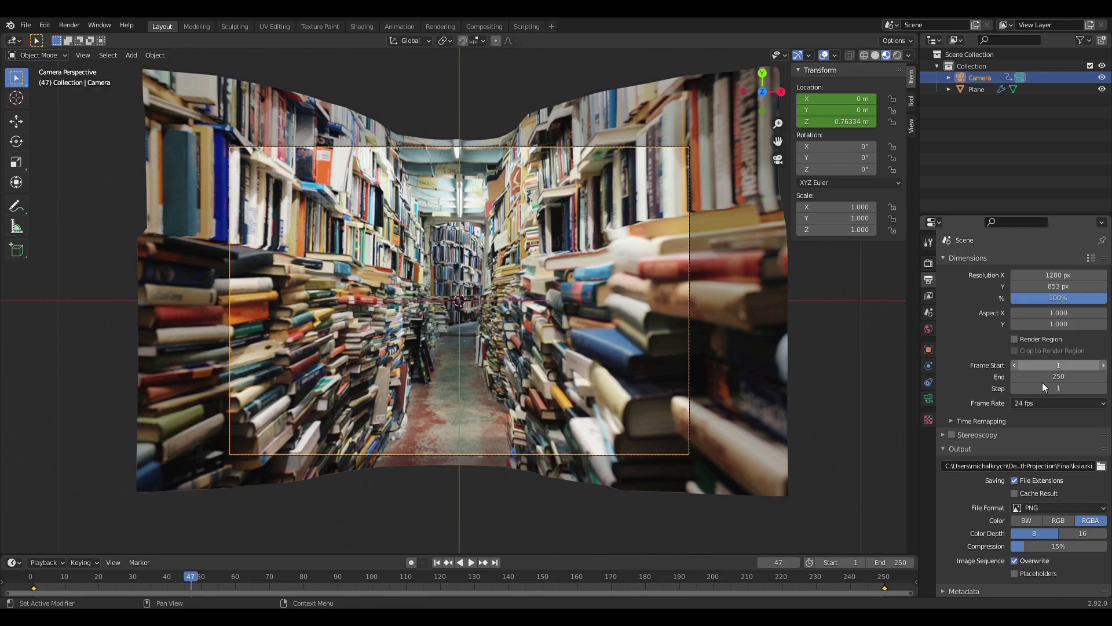
pyautogui.click(977, 68)
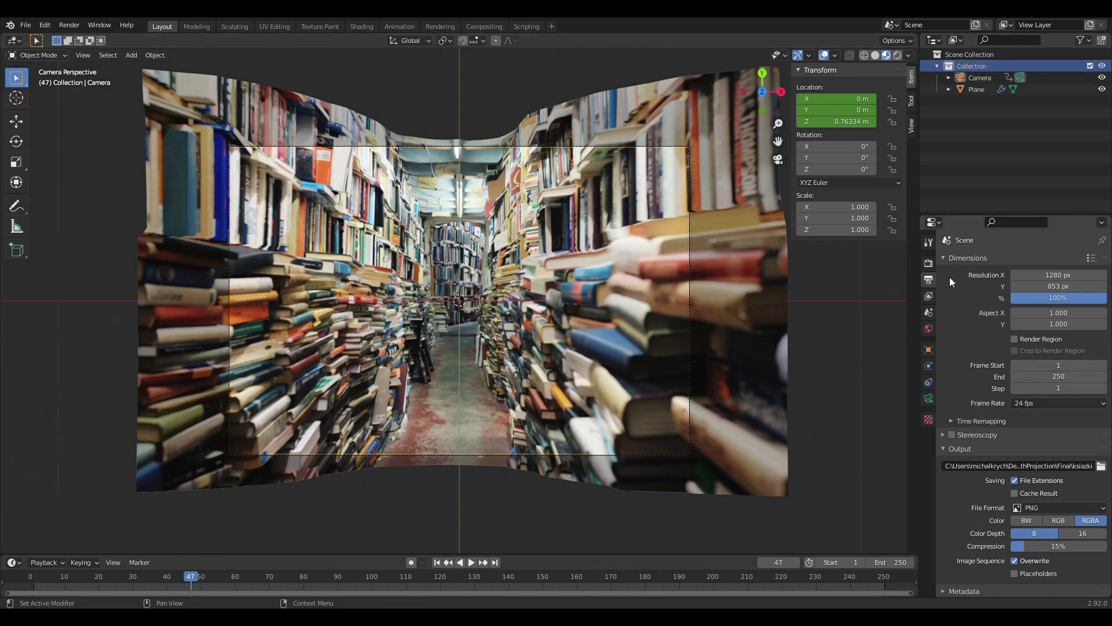
pyautogui.click(928, 263)
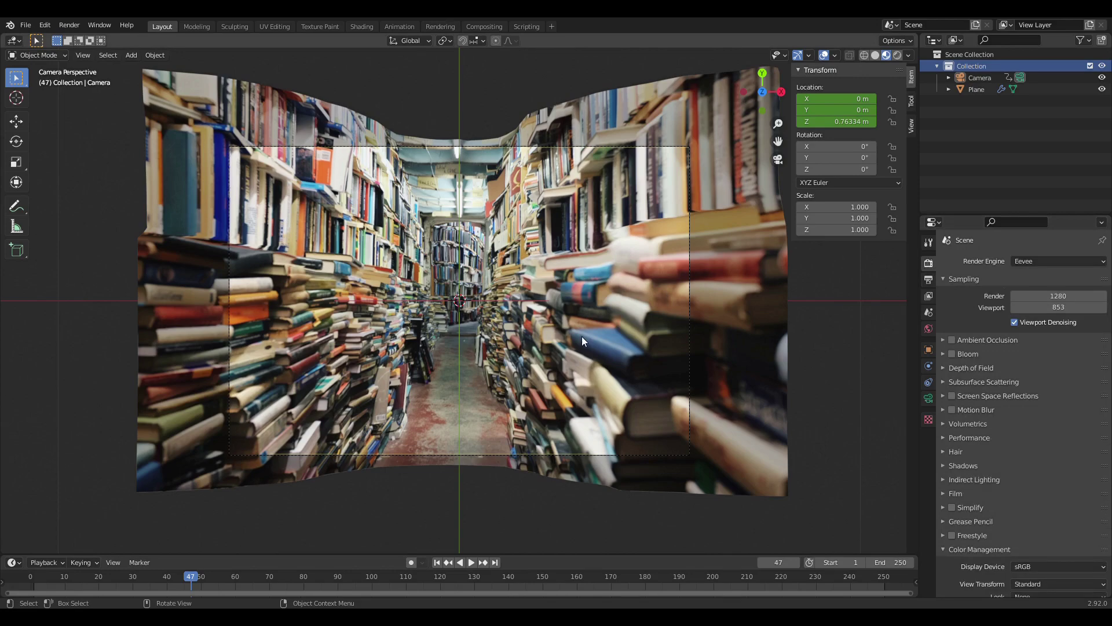
# Replay the parallax camera dolly animation, stopping at frame 133.
pyautogui.press('space')
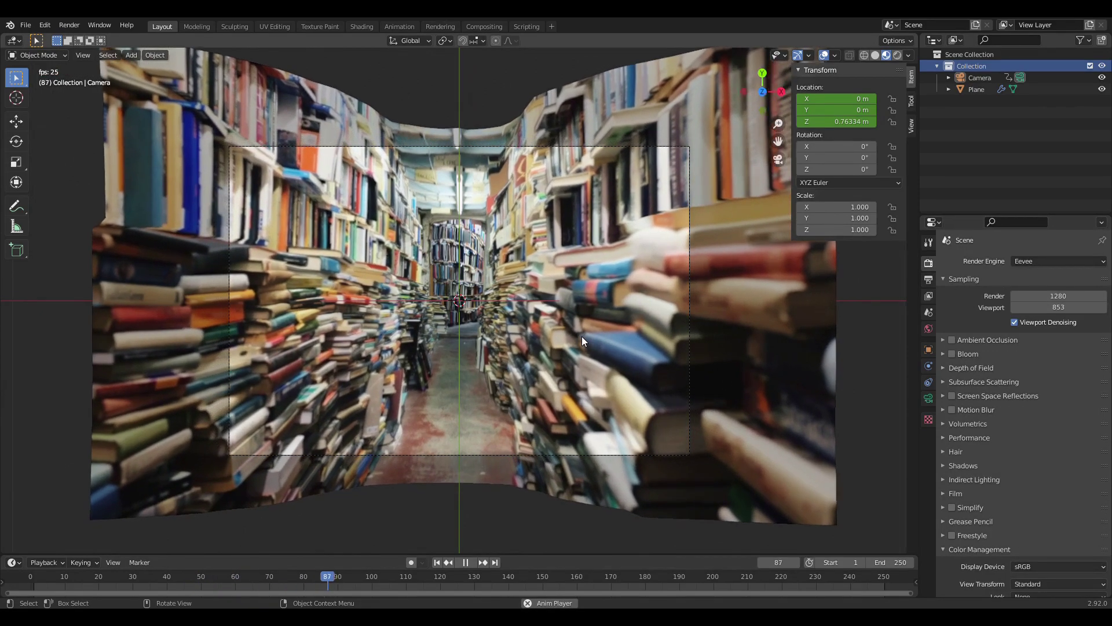
pyautogui.press('space')
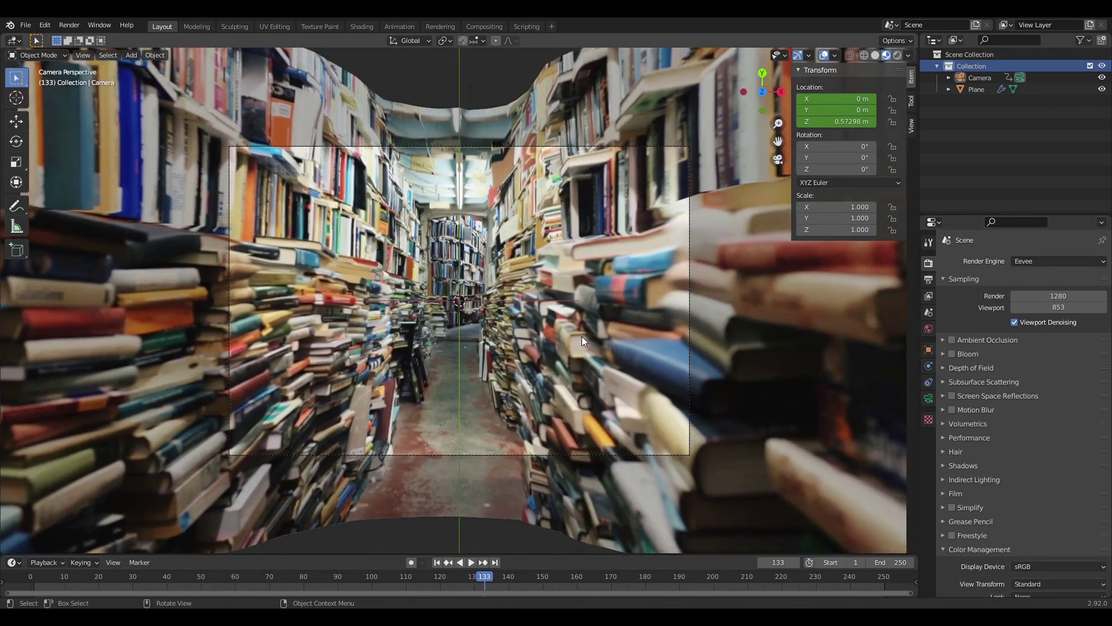